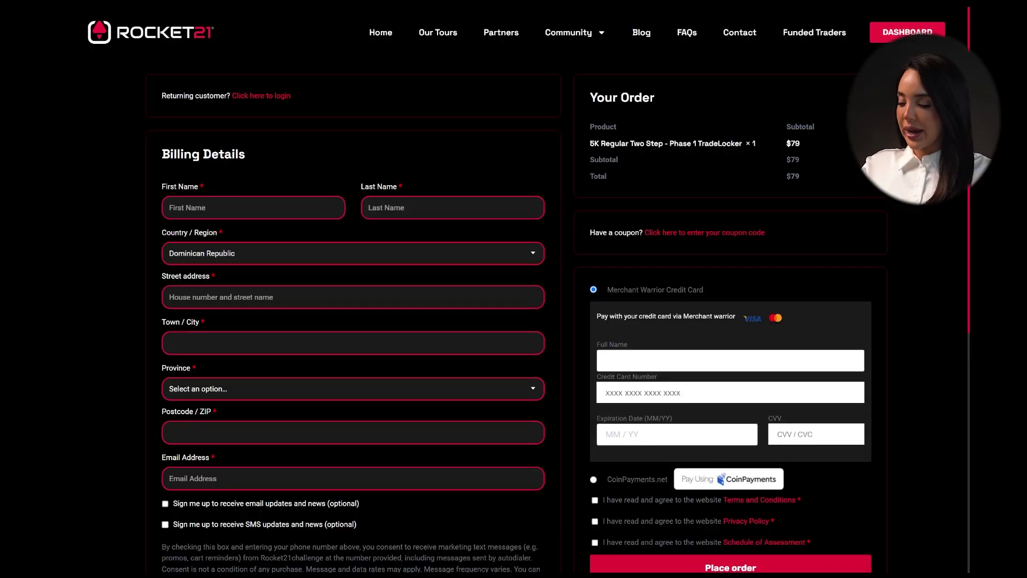
Tick the Terms and Conditions, Privacy Policy and Schedule of Assessment agreement boxes.
{"action": "left_click", "coordinate": [595, 500]}
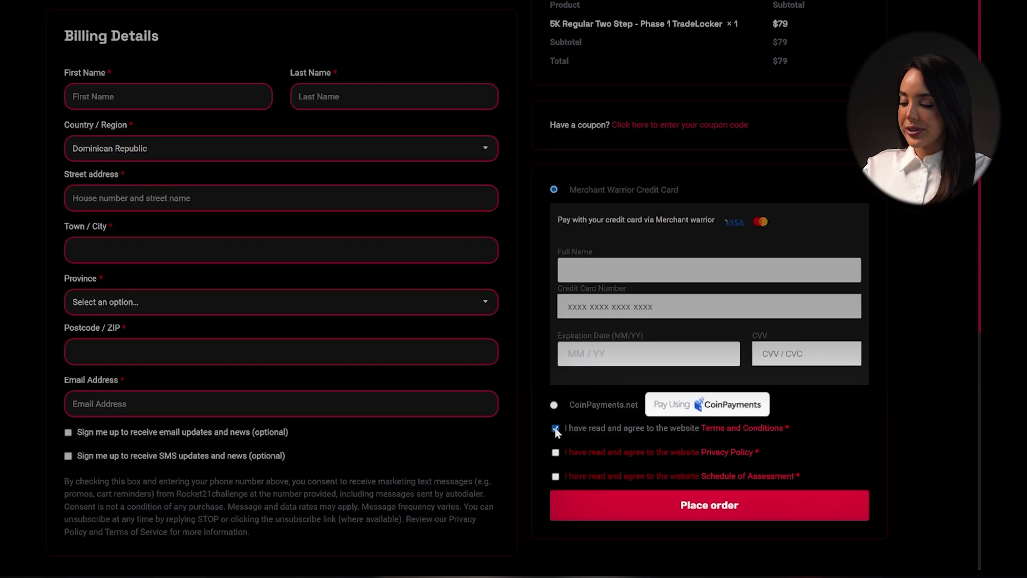
{"action": "left_click", "coordinate": [594, 521]}
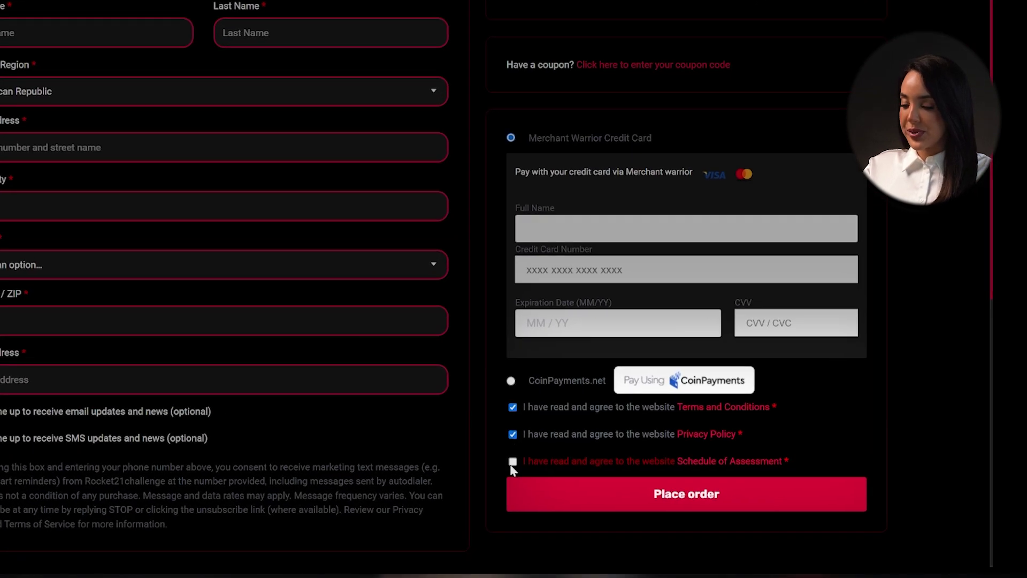
{"action": "left_click", "coordinate": [512, 461]}
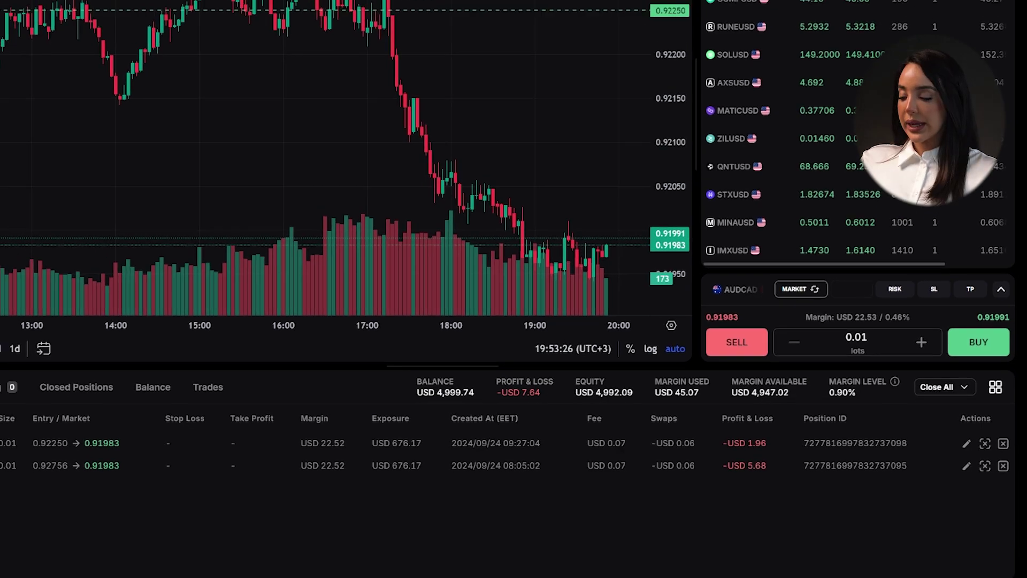
Check the Pending, Closed Positions and Trades tabs in the bottom panel in turn.
{"action": "left_click", "coordinate": [161, 418]}
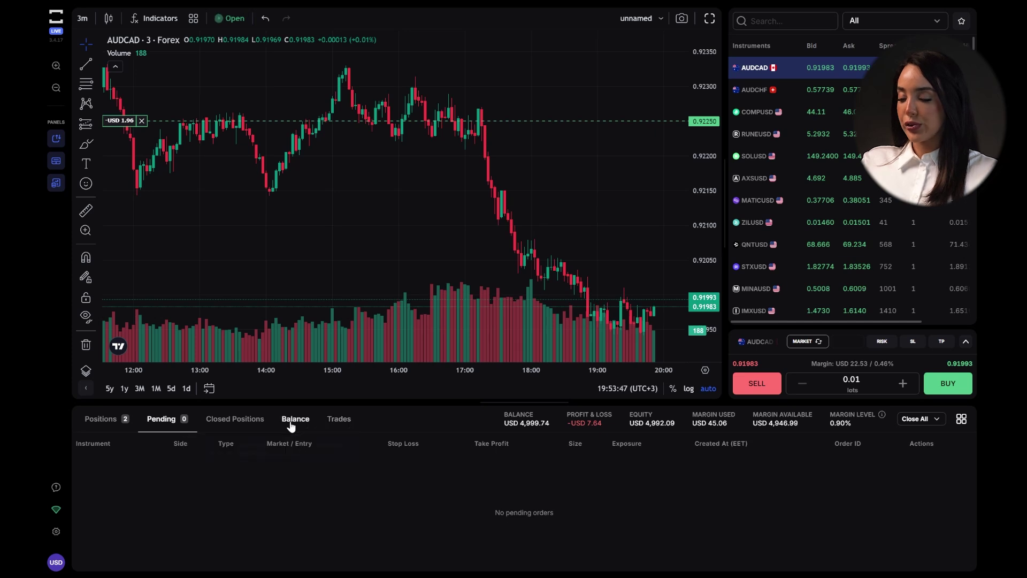
{"action": "left_click", "coordinate": [244, 419]}
{"action": "left_click", "coordinate": [323, 422]}
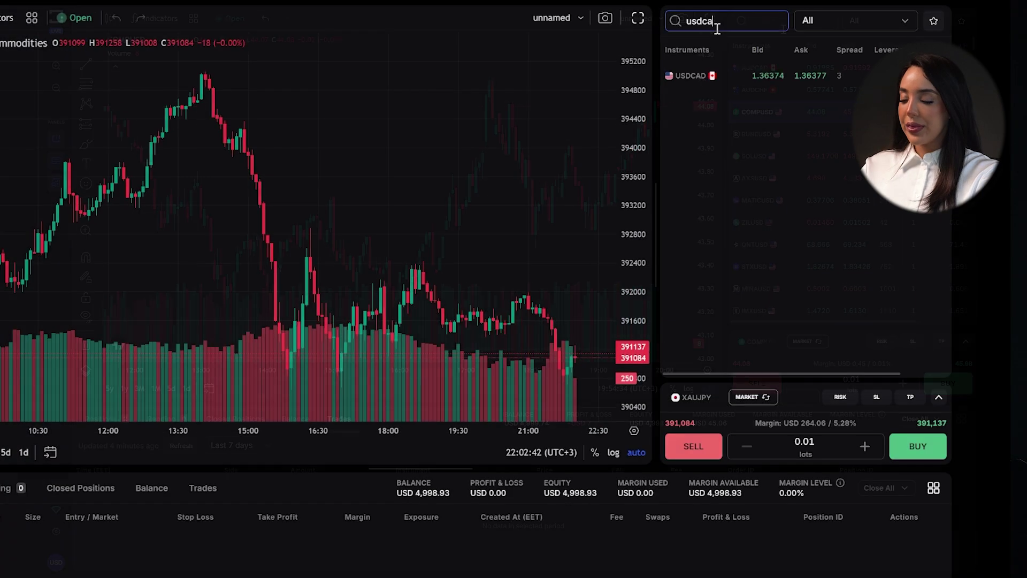
Pick USDCAD from the 'usdca' search results and go to its chart.
{"action": "left_click", "coordinate": [736, 80]}
{"action": "left_click", "coordinate": [737, 81]}
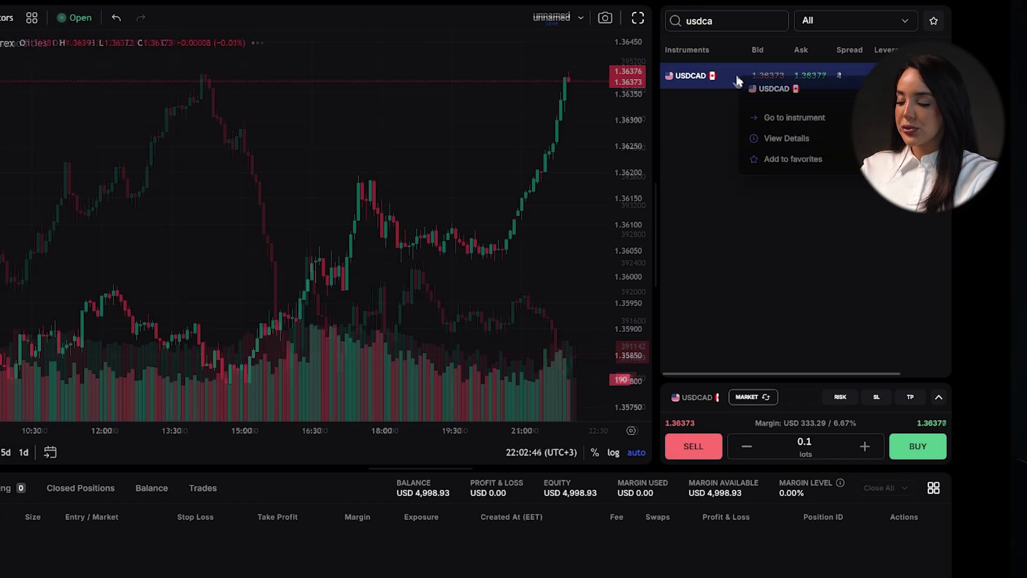
{"action": "left_click", "coordinate": [774, 119]}
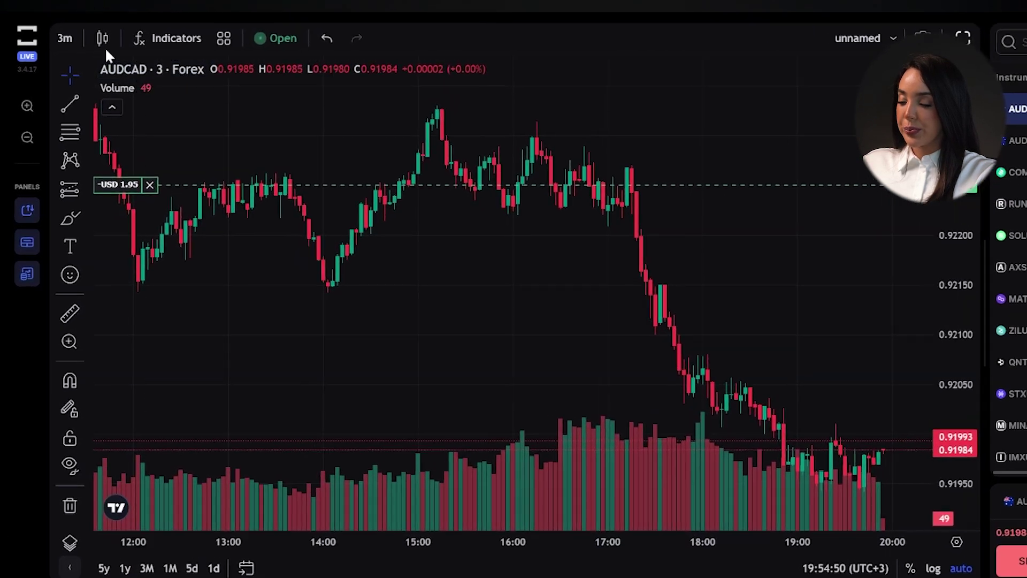
Browse the 3m timeframe choices and switch the chart to AUDCAD.
{"action": "left_click", "coordinate": [59, 47]}
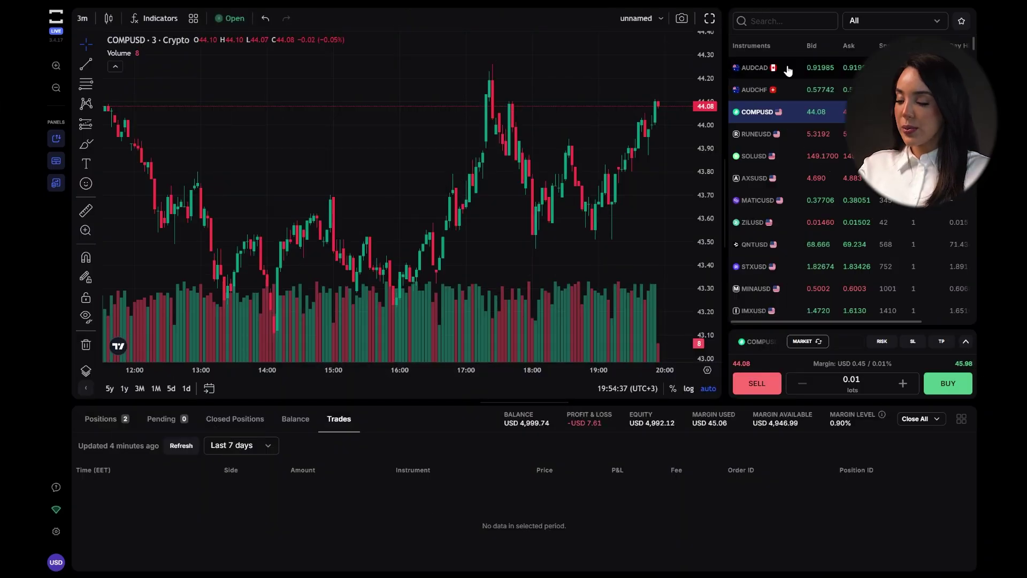
{"action": "right_click", "coordinate": [787, 69]}
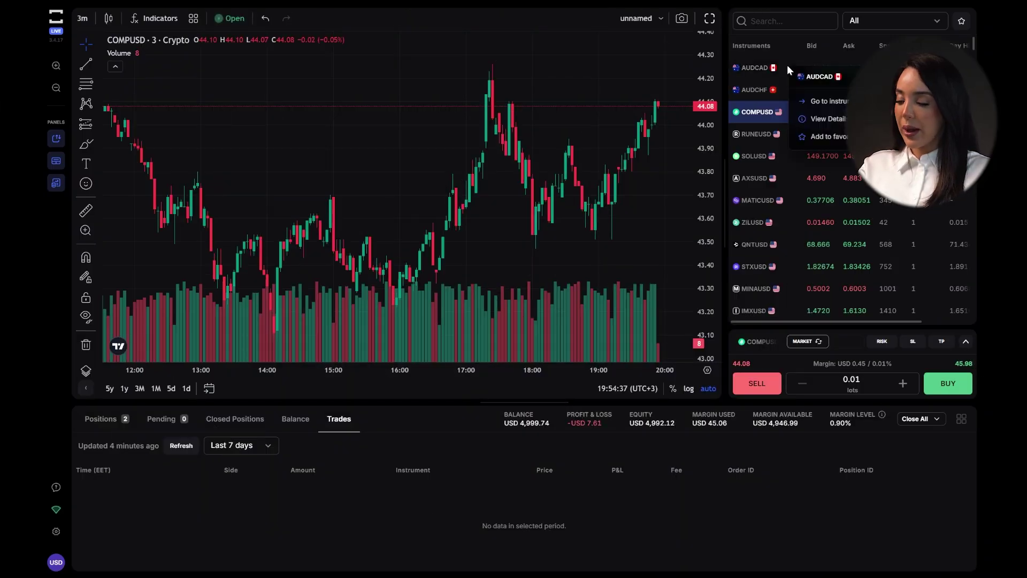
{"action": "left_click", "coordinate": [823, 101]}
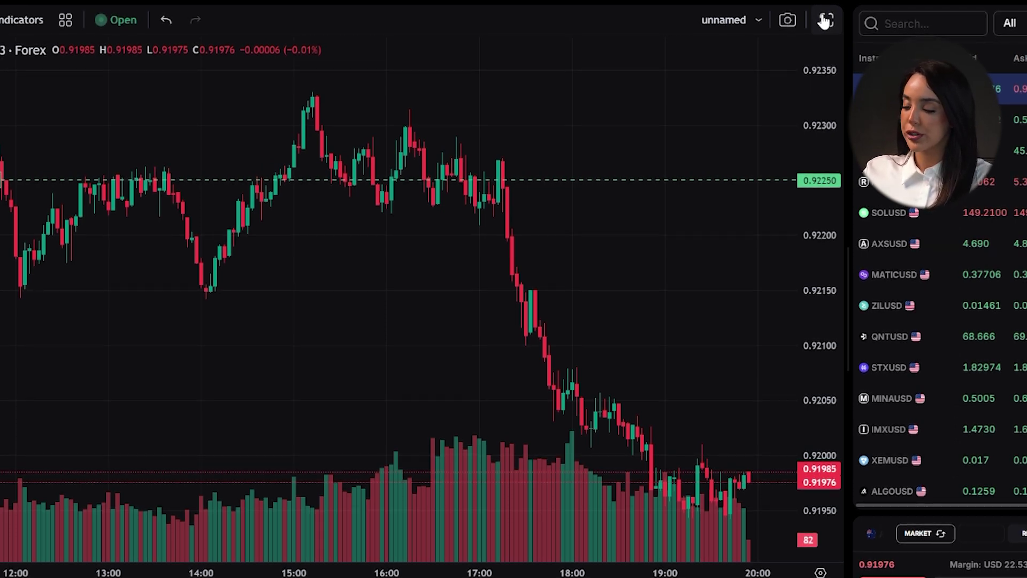
Expand the chart to full width and open chart settings from the position line.
{"action": "left_click", "coordinate": [825, 20]}
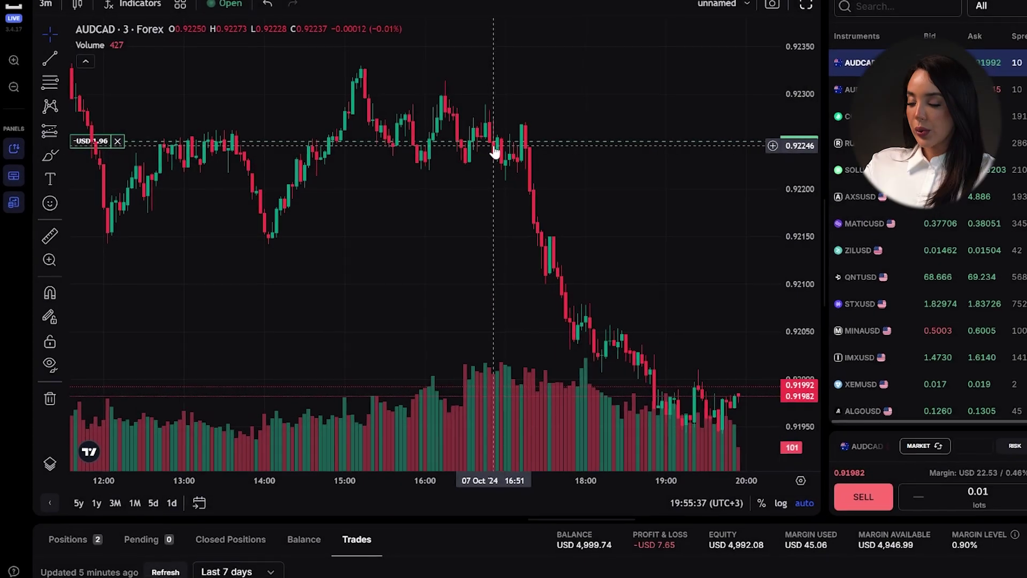
{"action": "right_click", "coordinate": [493, 147]}
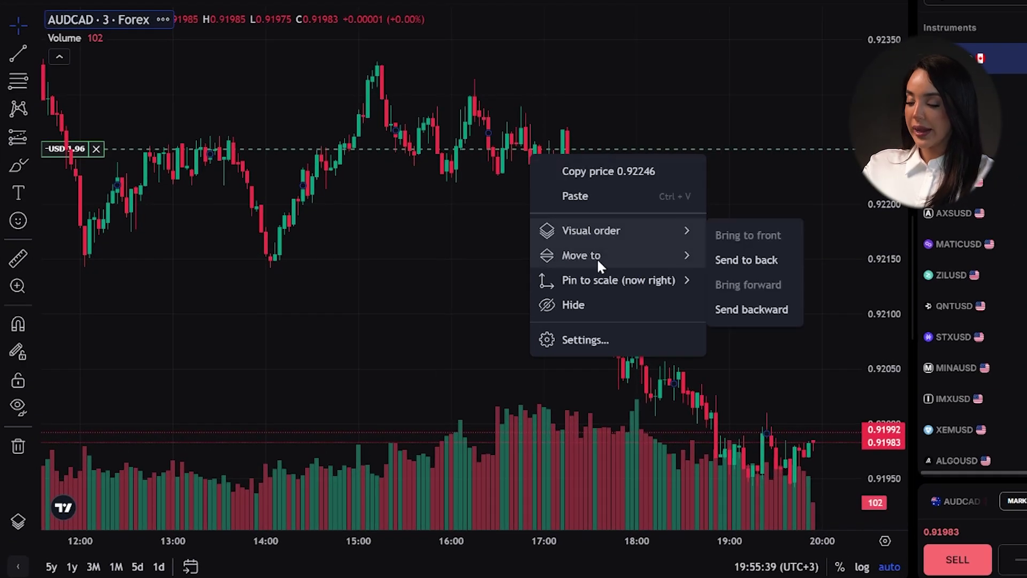
{"action": "left_click", "coordinate": [575, 344]}
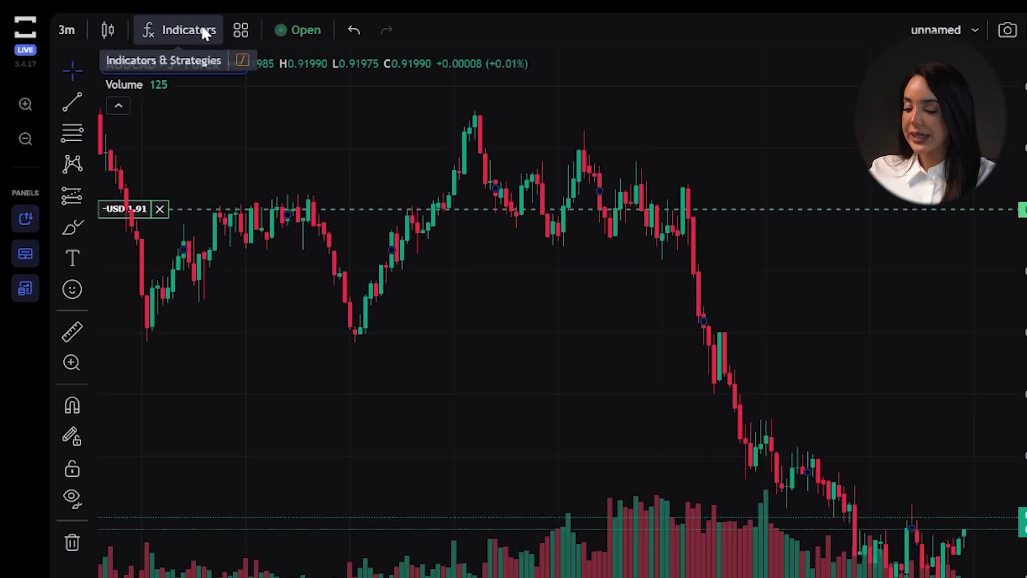
Add the Accelerator Oscillator indicator from the Indicators list, then close the list.
{"action": "left_click", "coordinate": [202, 28]}
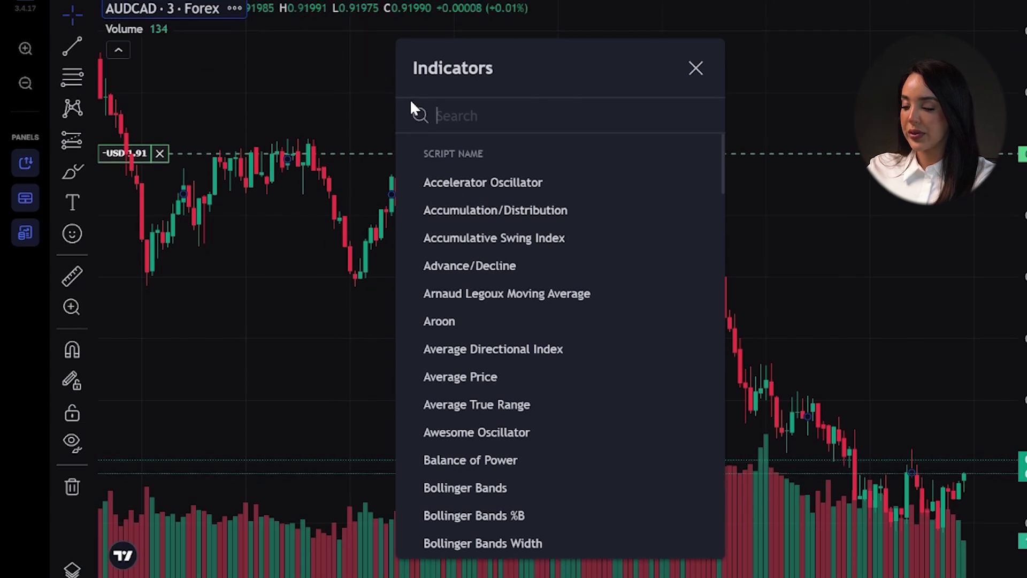
{"action": "left_click", "coordinate": [472, 182]}
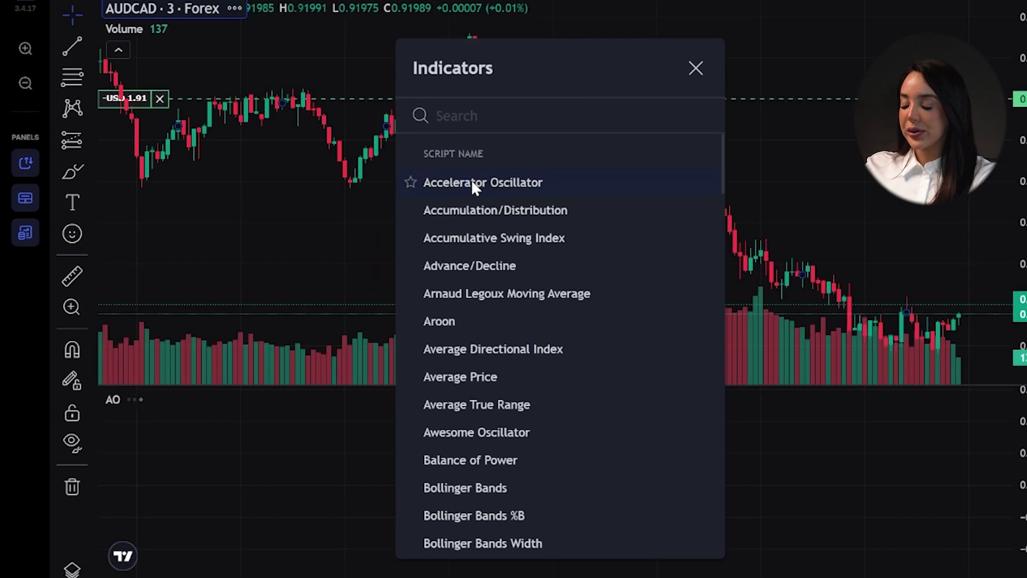
{"action": "left_click", "coordinate": [696, 68]}
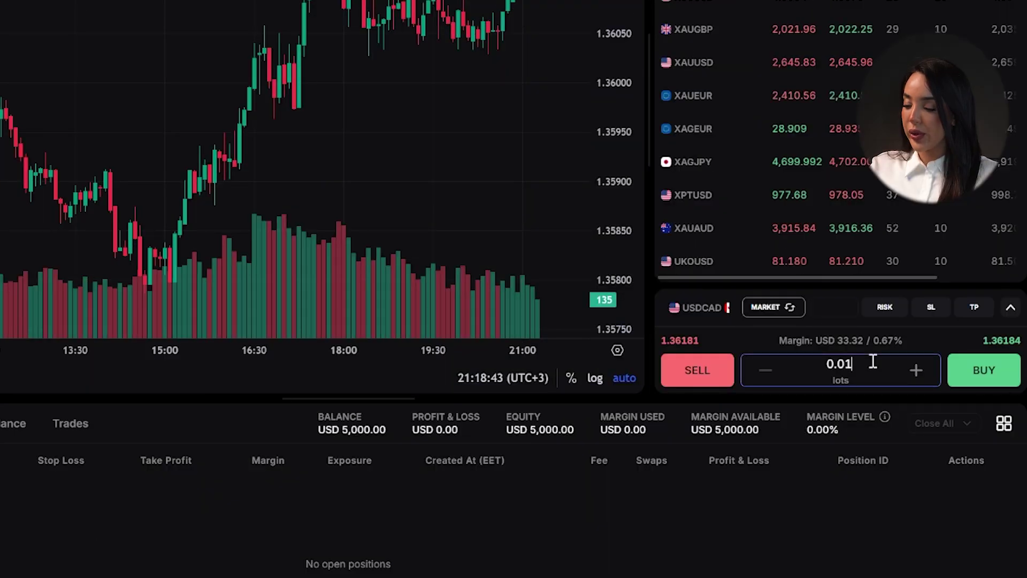
Set the USDCAD order size to 0.1 lots and turn on one-click trading.
{"action": "key", "text": "Left"}
{"action": "key", "text": "BackSpace"}
{"action": "key", "text": "BackSpace"}
{"action": "key", "text": "BackSpace"}
{"action": "left_click", "coordinate": [836, 550]}
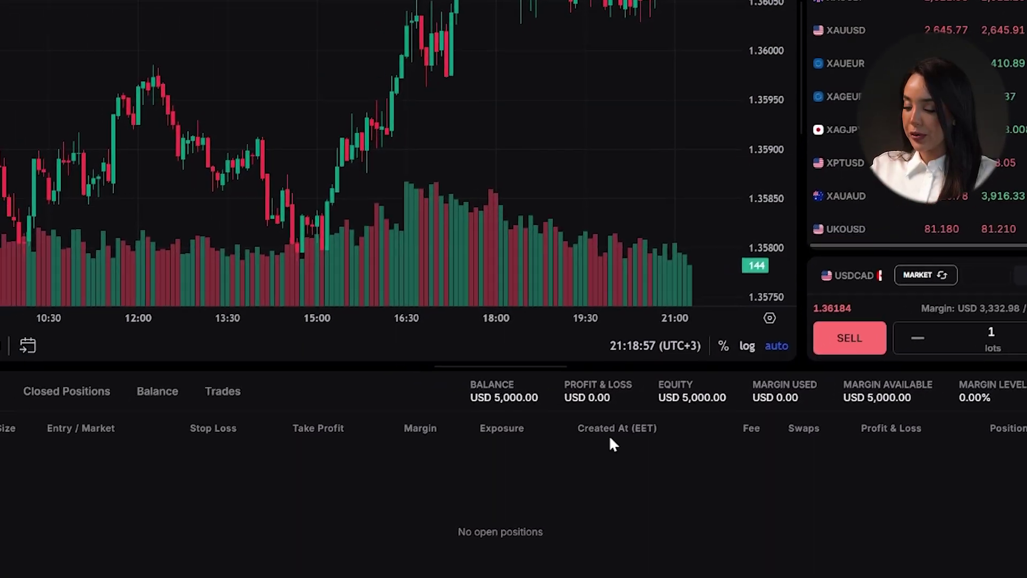
{"action": "left_click", "coordinate": [31, 510]}
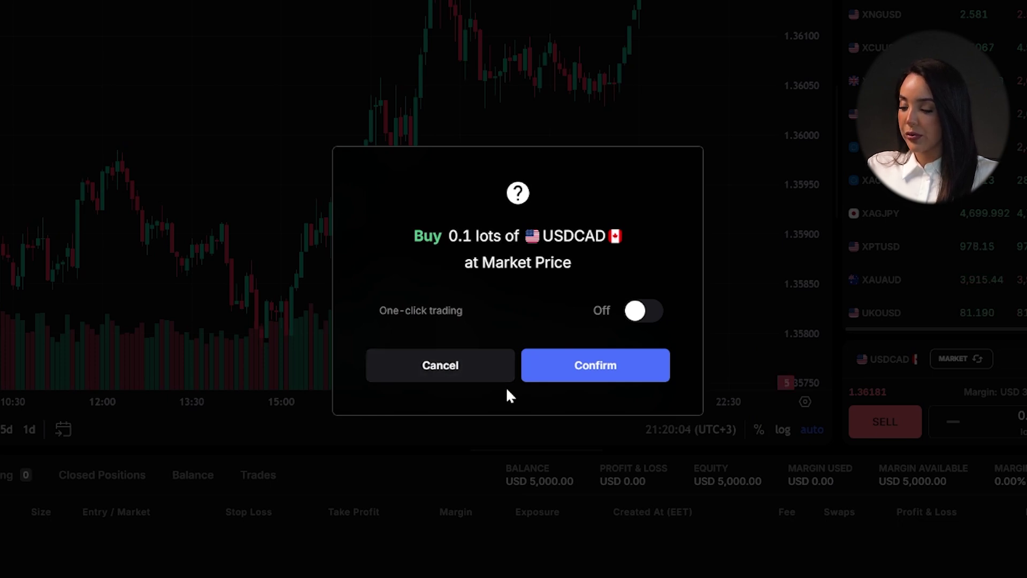
{"action": "left_click", "coordinate": [635, 312]}
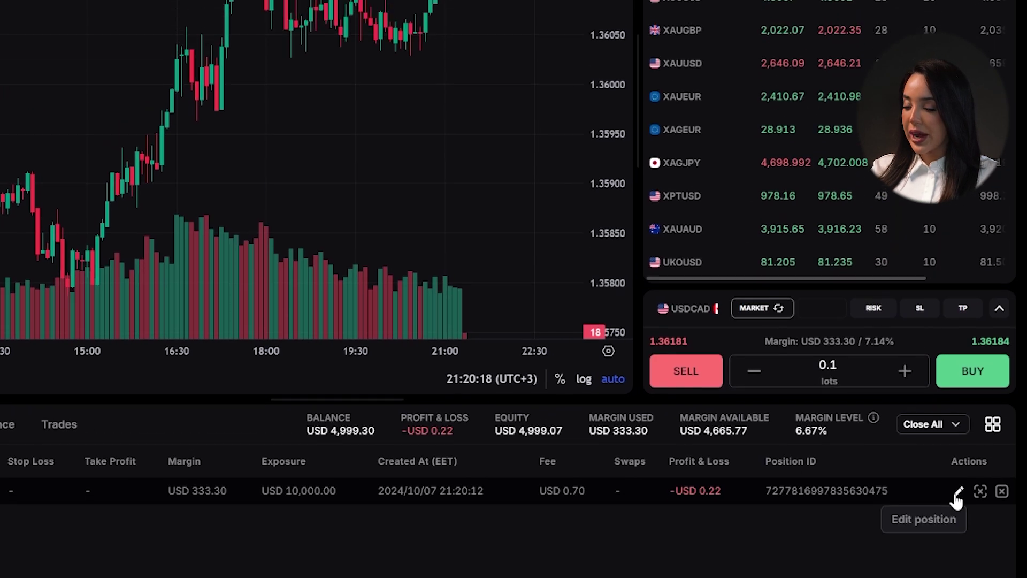
Give the USDCAD buy a 1.36036 stop loss and 1.36187 take profit, then close it.
{"action": "left_click", "coordinate": [957, 495]}
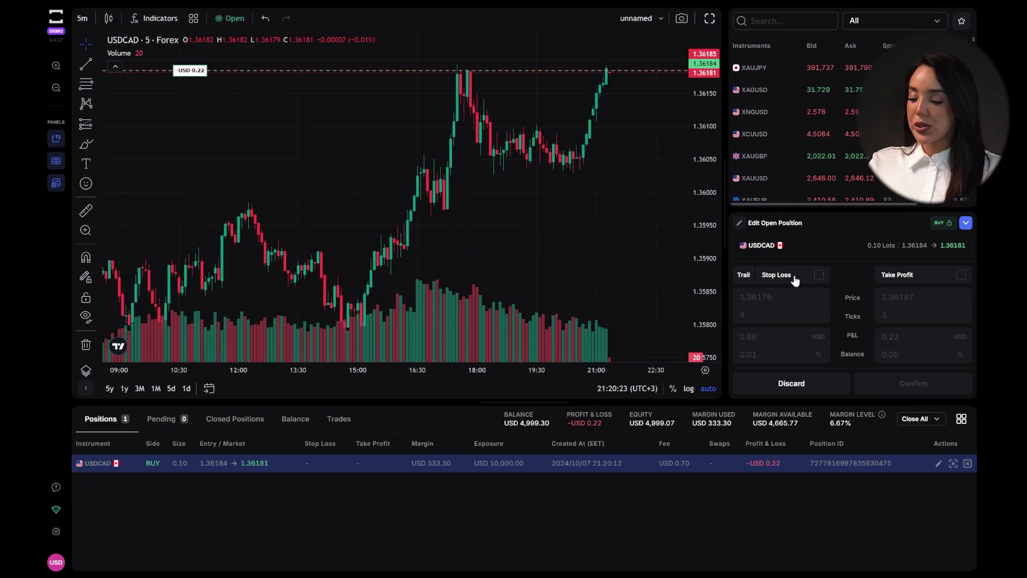
{"action": "left_click", "coordinate": [795, 280]}
{"action": "left_click_drag", "start_coordinate": [196, 80], "coordinate": [211, 174]}
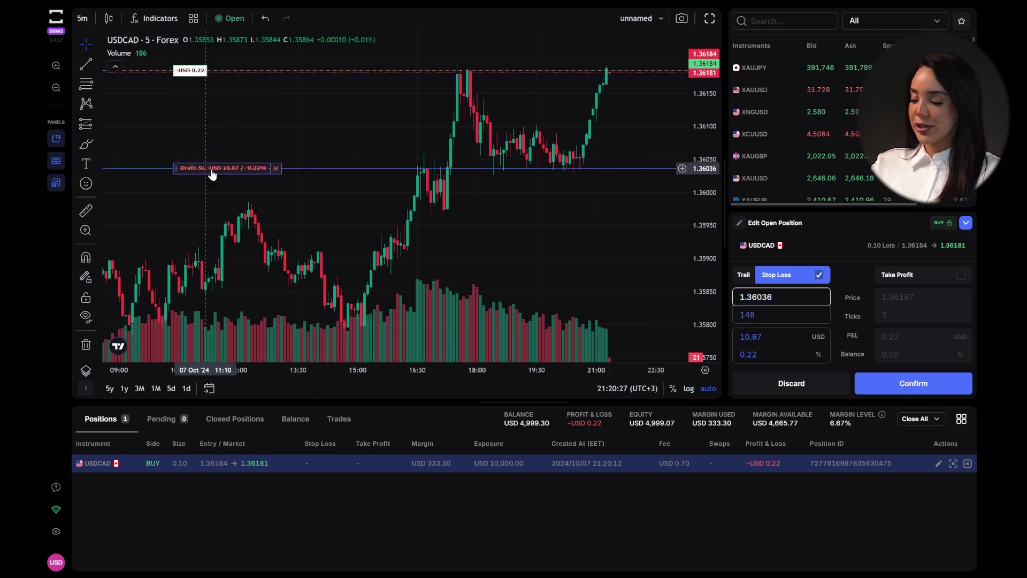
{"action": "left_click", "coordinate": [889, 276]}
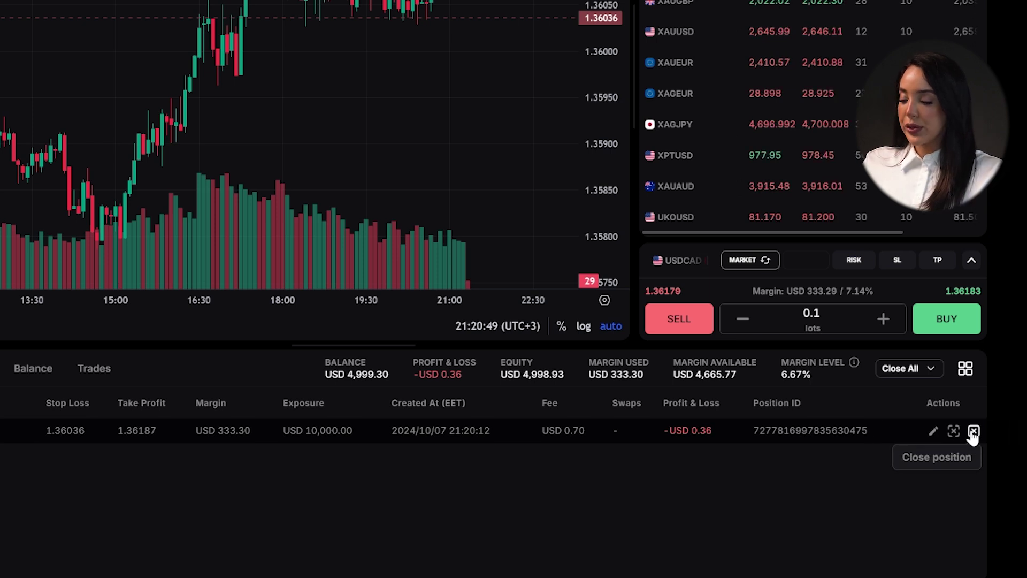
{"action": "left_click", "coordinate": [973, 431]}
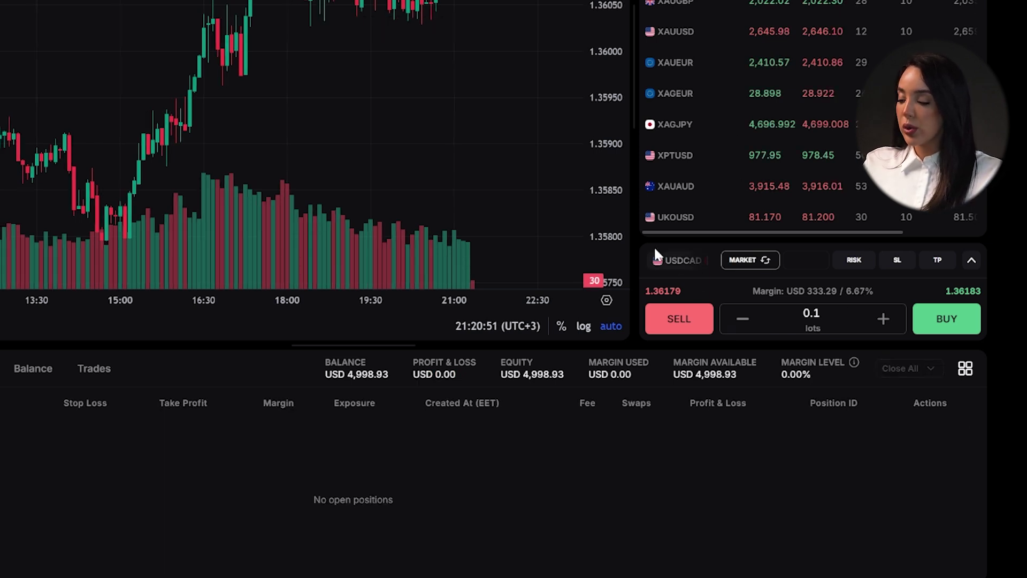